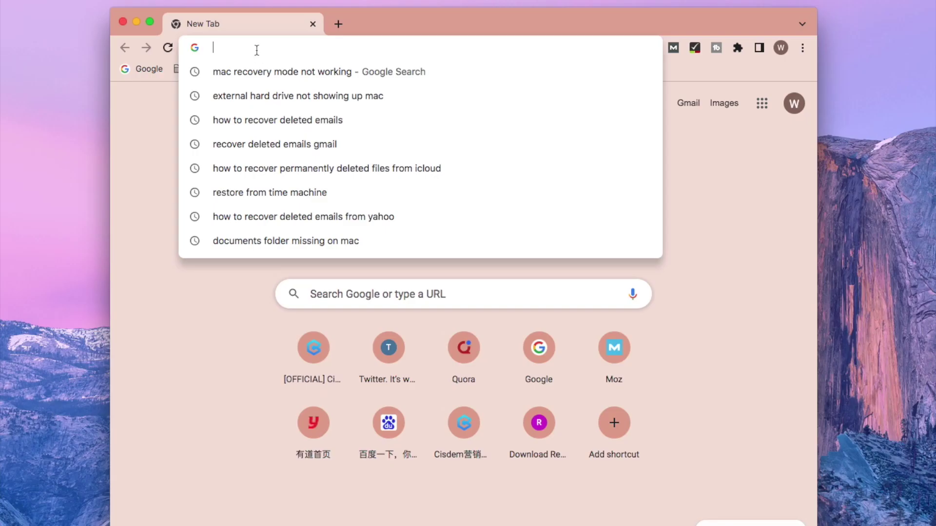
Load icloud.com and sign in with the saved Apple ID from autofill.
{"action": "type", "text": "icloud.com"}
{"action": "key", "text": "Return"}
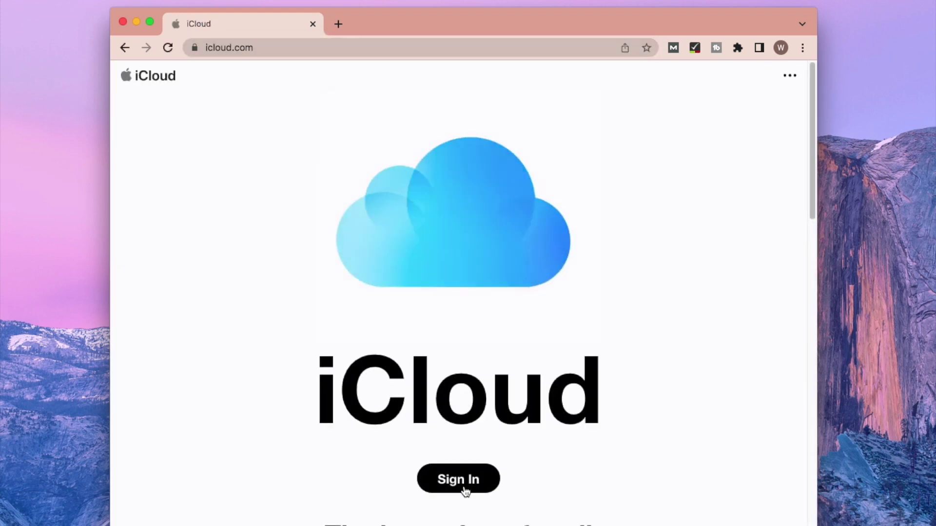
{"action": "left_click", "coordinate": [462, 443]}
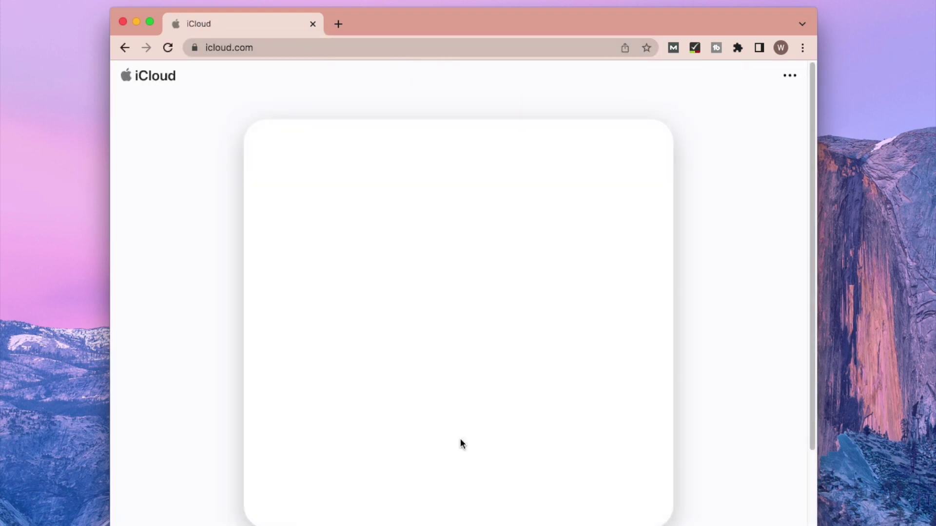
{"action": "left_click", "coordinate": [453, 352]}
{"action": "left_click", "coordinate": [465, 382]}
{"action": "left_click", "coordinate": [550, 343]}
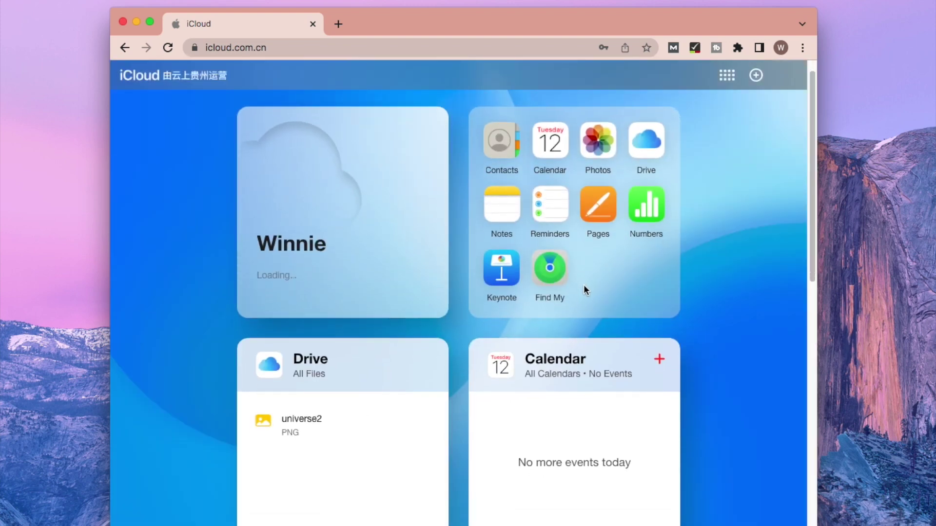
{"action": "scroll", "coordinate": [319, 336], "scroll_direction": "down", "scroll_amount": 1}
Select BGM dreams in iCloud Drive's Recently Deleted to recover it.
{"action": "left_click", "coordinate": [318, 359]}
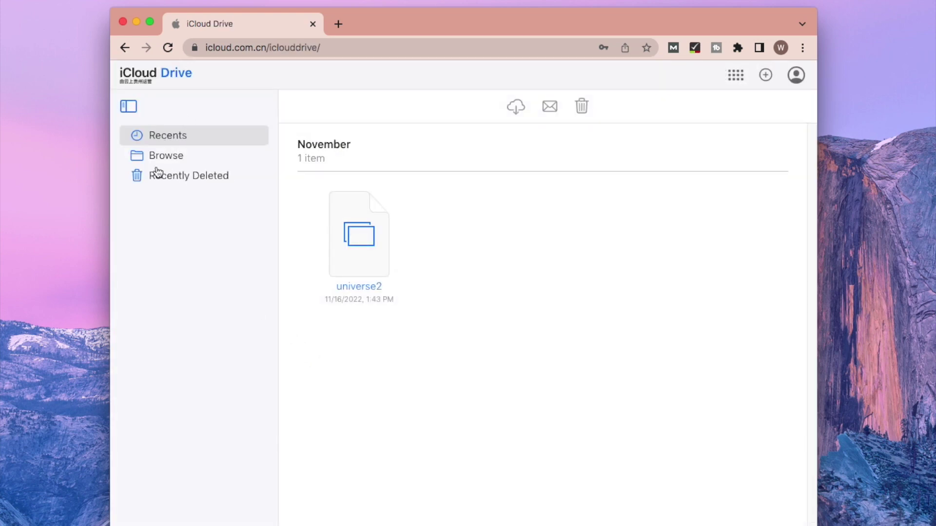
{"action": "left_click", "coordinate": [181, 179]}
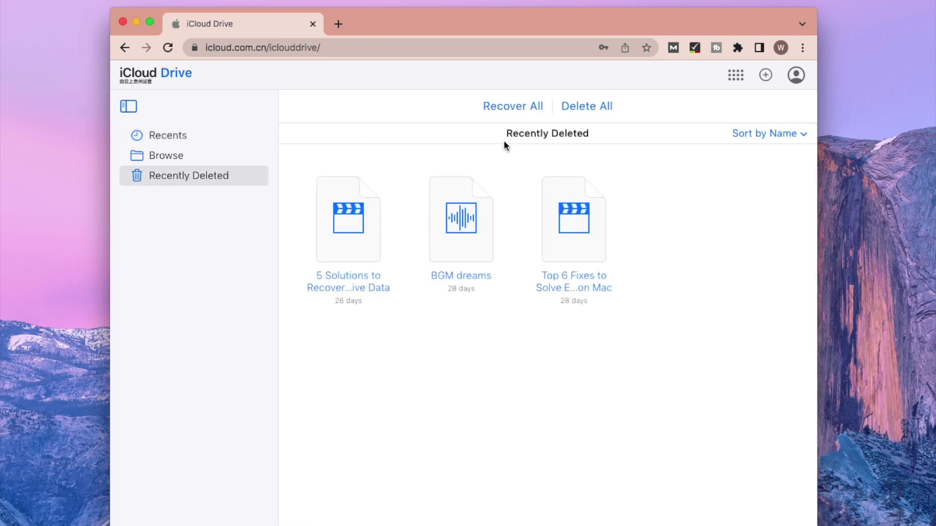
{"action": "left_click", "coordinate": [448, 233]}
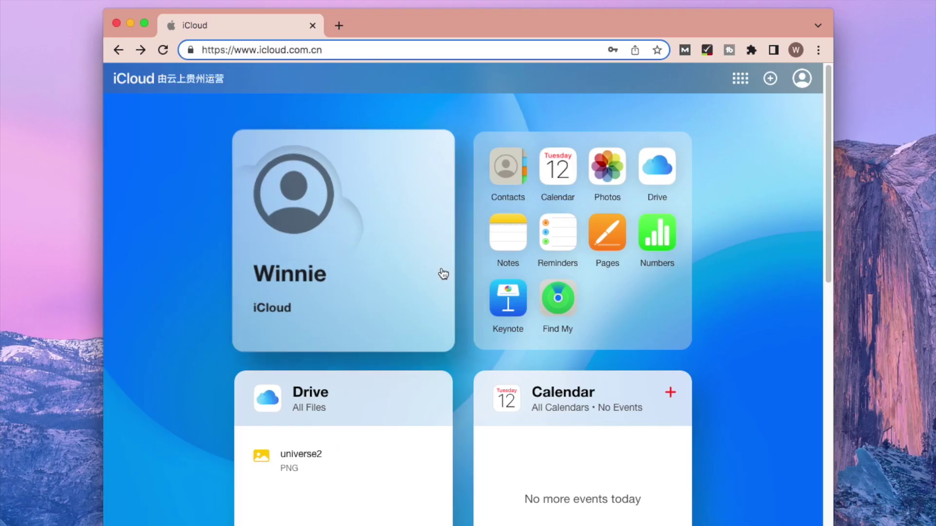
Open Data Recovery from the iCloud home and choose Restore Files.
{"action": "scroll", "coordinate": [439, 269], "scroll_direction": "down", "scroll_amount": 3}
{"action": "scroll", "coordinate": [438, 269], "scroll_direction": "down", "scroll_amount": 4}
{"action": "scroll", "coordinate": [437, 267], "scroll_direction": "down", "scroll_amount": 2}
{"action": "scroll", "coordinate": [436, 267], "scroll_direction": "down", "scroll_amount": 5}
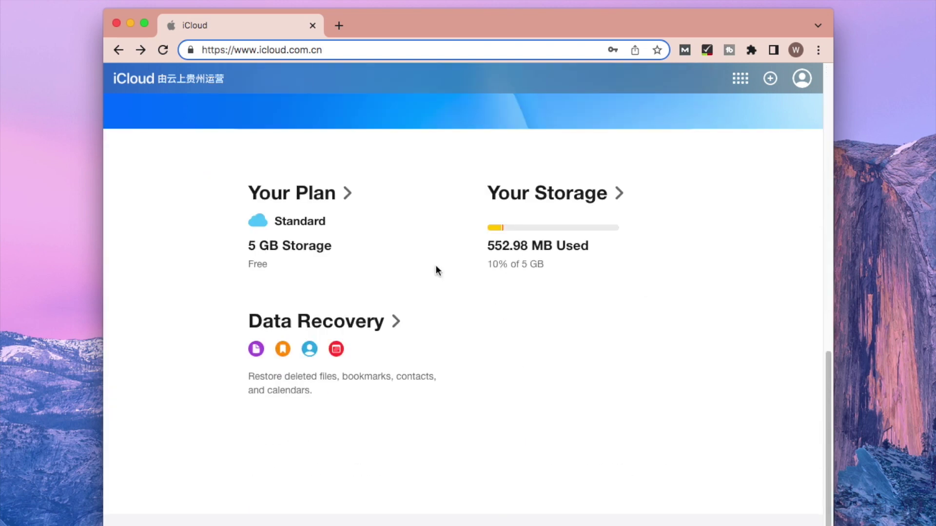
{"action": "left_click", "coordinate": [317, 323]}
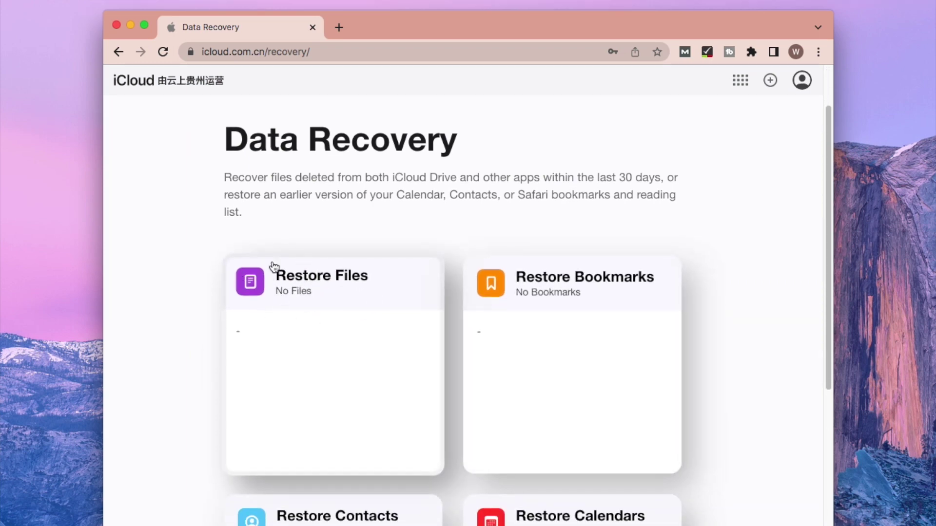
{"action": "left_click", "coordinate": [316, 287]}
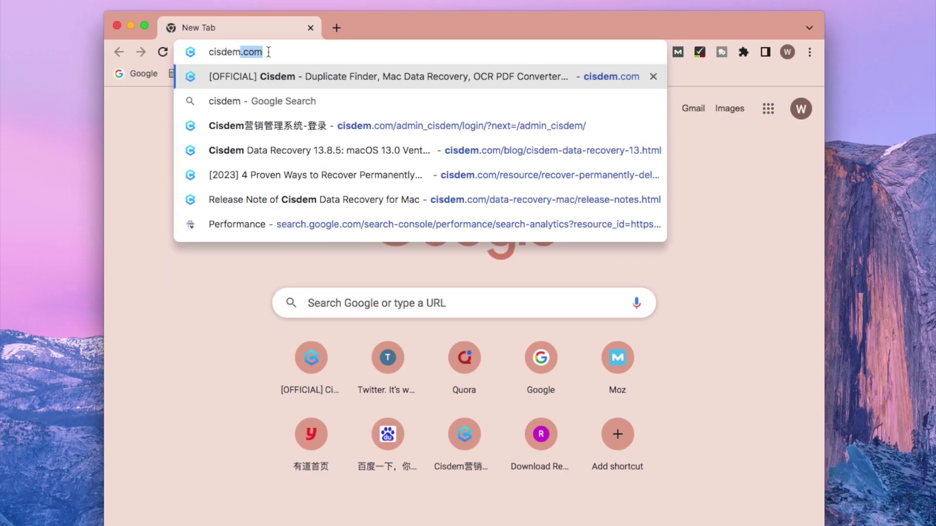
On cisdem.com, go to the Data Recovery product page and download the Mac version.
{"action": "key", "text": "Return"}
{"action": "left_click", "coordinate": [605, 90]}
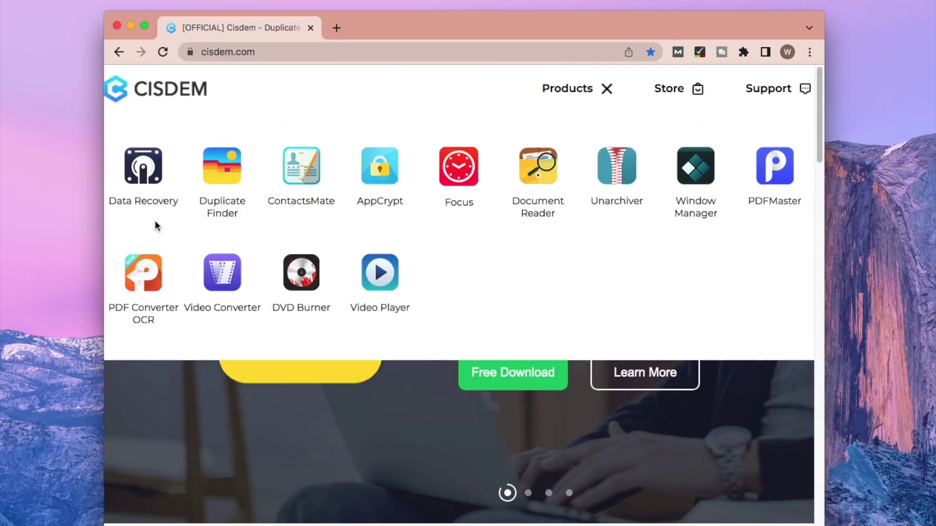
{"action": "left_click", "coordinate": [148, 183]}
{"action": "scroll", "coordinate": [449, 133], "scroll_direction": "down", "scroll_amount": 2}
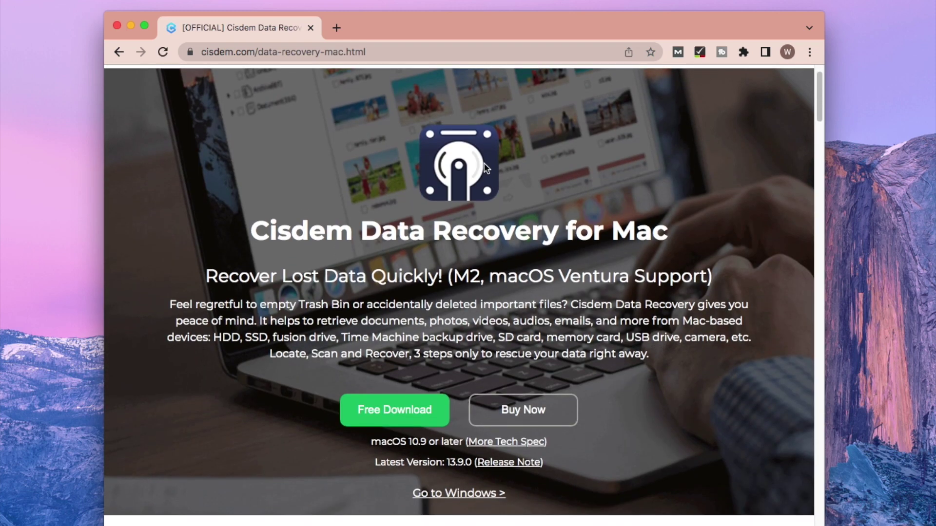
{"action": "left_click", "coordinate": [394, 381]}
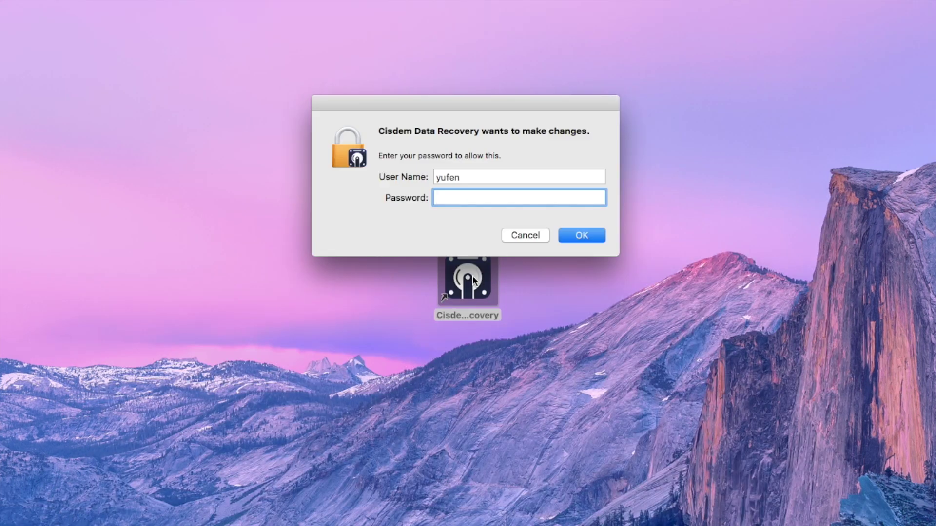
Authorize Cisdem with the admin password and scan the MAC1012 disk for lost files.
{"action": "key", "text": "Return"}
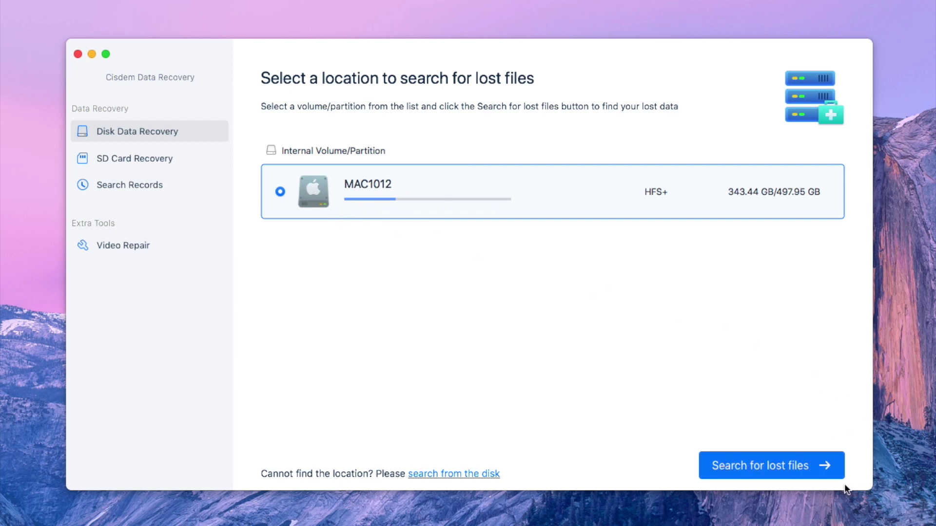
{"action": "left_click", "coordinate": [766, 465]}
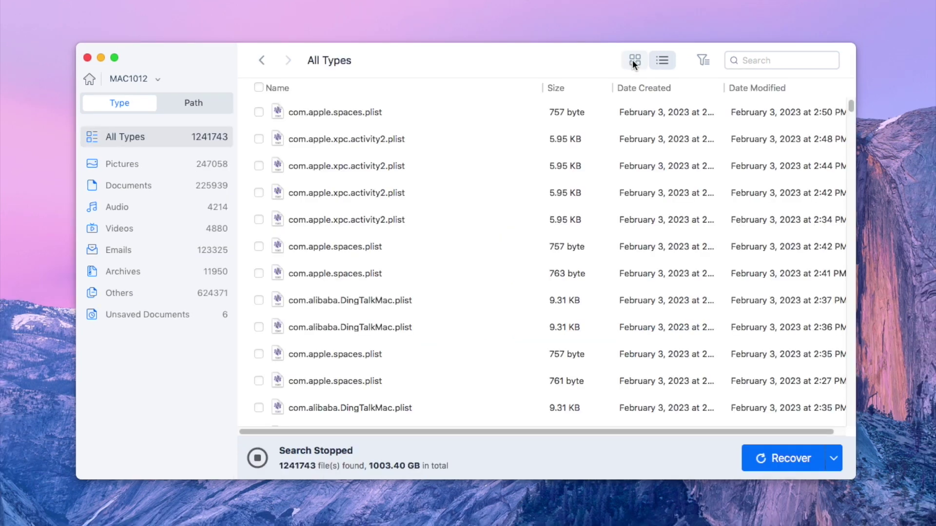
Show found Pictures as thumbnails and preview 1 10.49.21 AM.png.
{"action": "left_click", "coordinate": [634, 61]}
{"action": "left_click", "coordinate": [143, 163]}
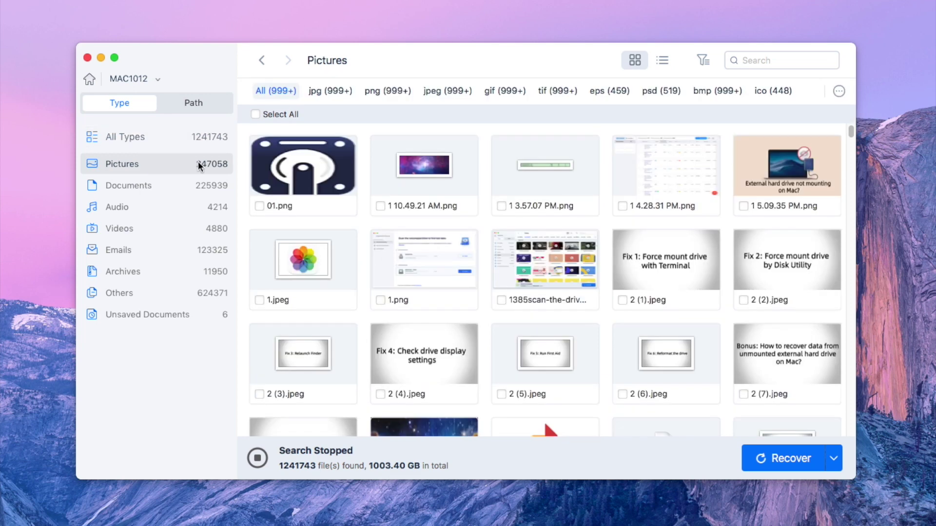
{"action": "scroll", "coordinate": [516, 298], "scroll_direction": "down", "scroll_amount": 2}
{"action": "scroll", "coordinate": [514, 289], "scroll_direction": "up", "scroll_amount": 2}
{"action": "double_click", "coordinate": [391, 194]}
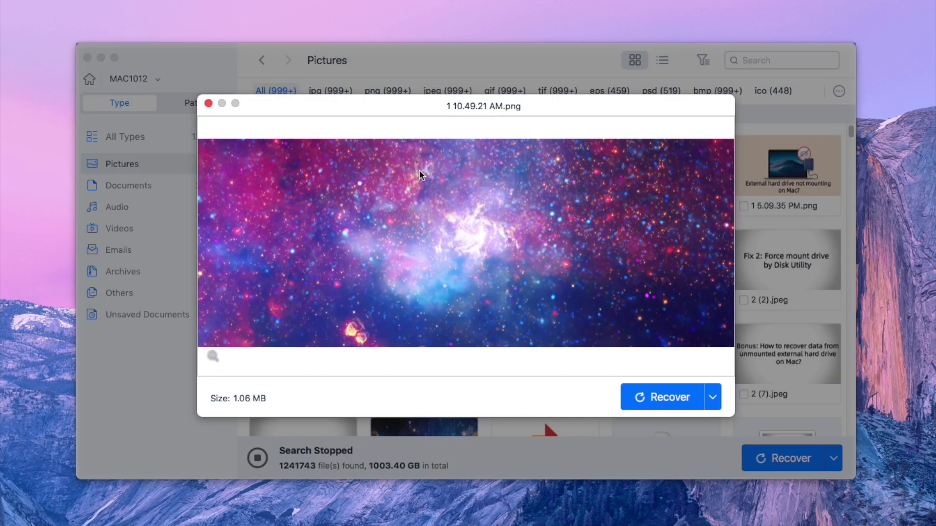